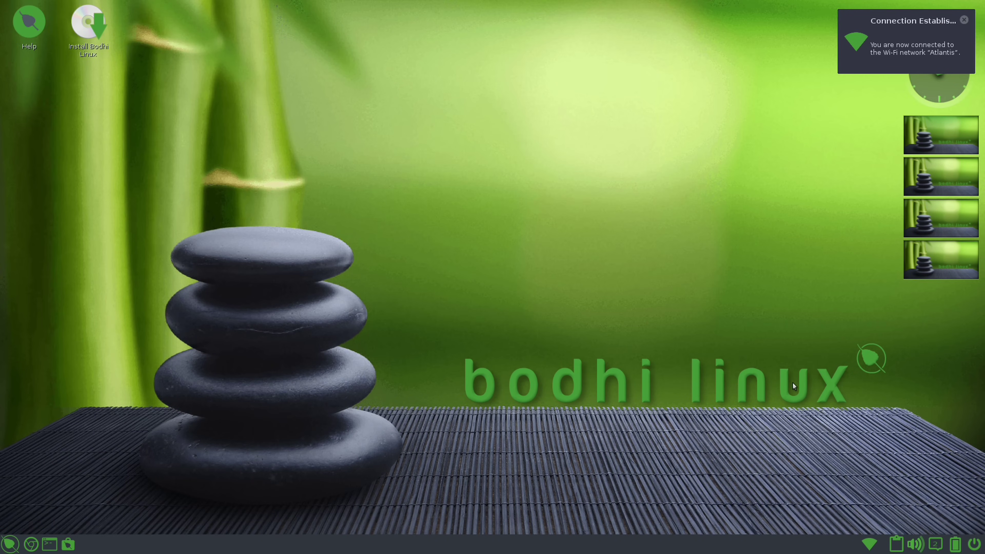
# Step: Select the Install Bodhi Linux launcher icon on the live desktop
pyautogui.click(89, 25)
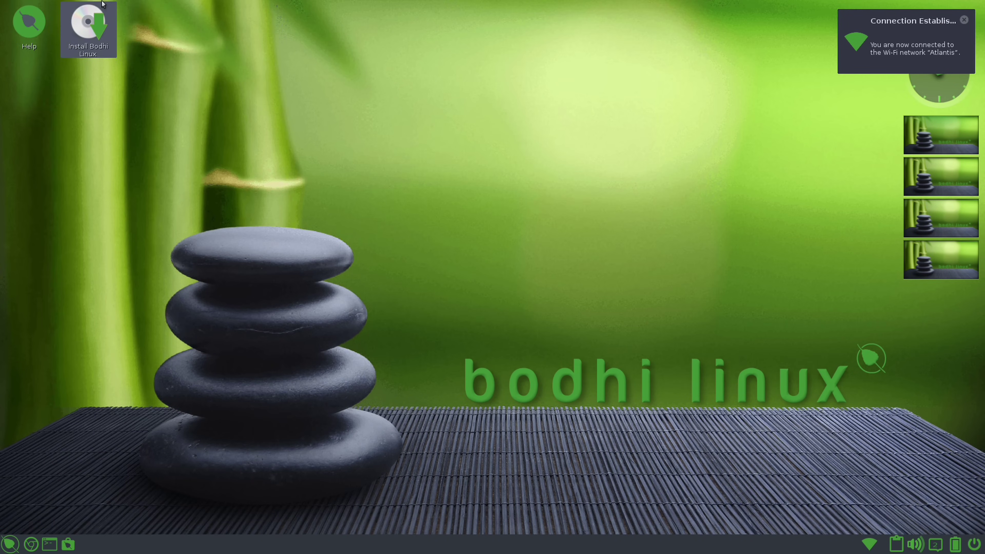
# Step: Run the installer with English, US keyboard, updates downloaded and the whole disk erased
pyautogui.doubleClick(84, 22)
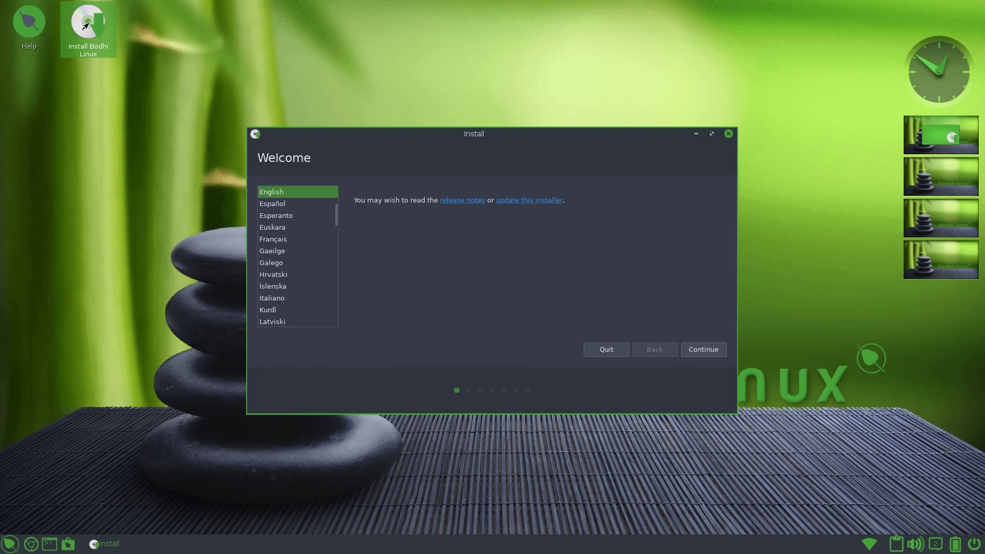
pyautogui.click(703, 350)
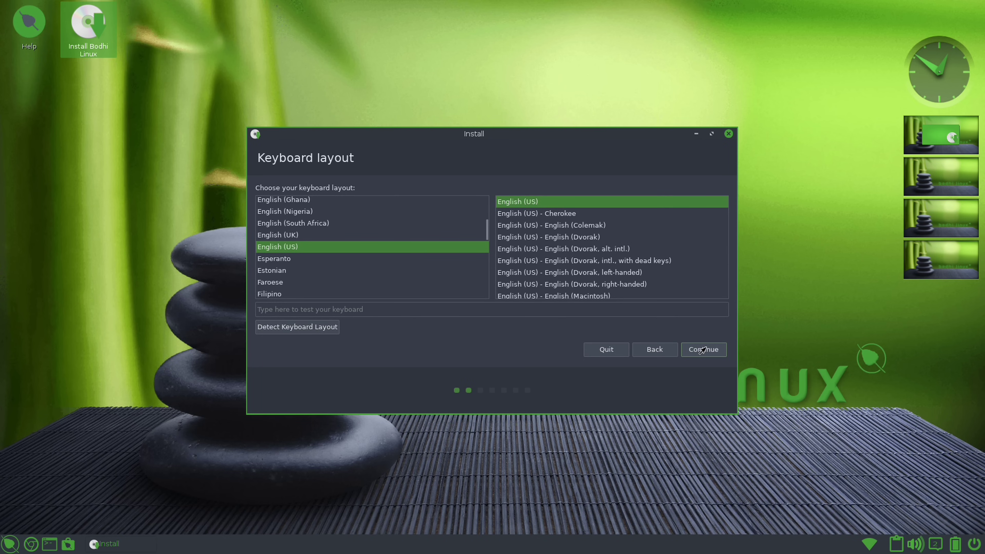
pyautogui.click(702, 350)
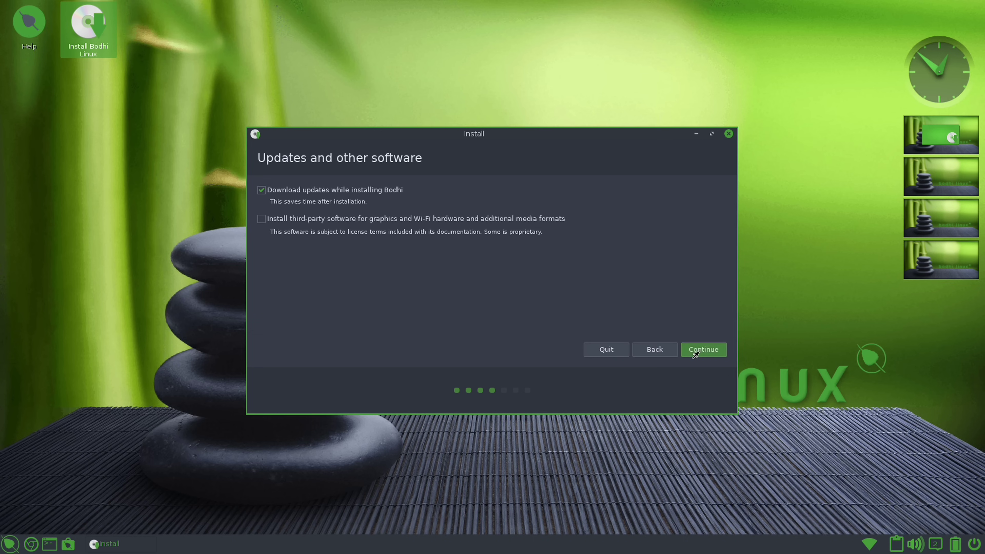
pyautogui.click(695, 352)
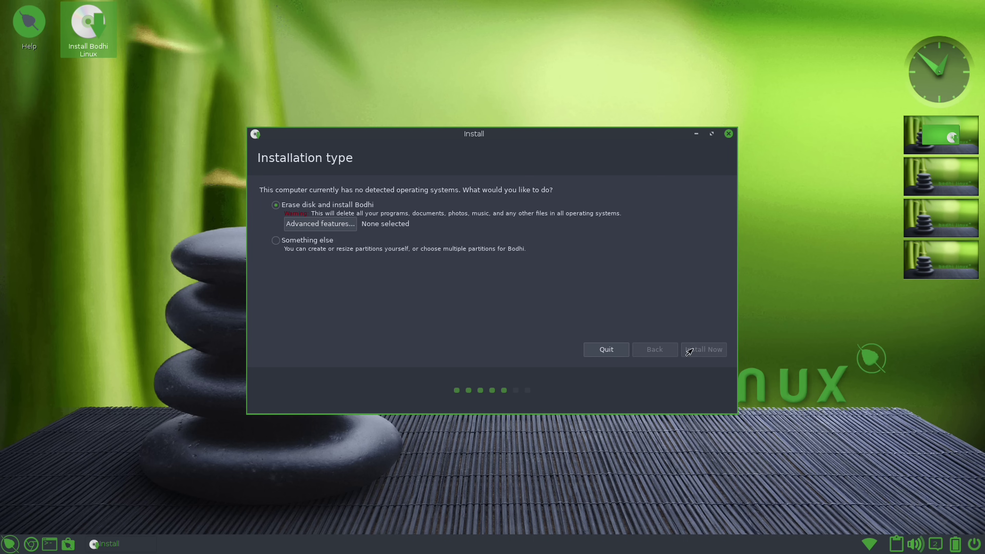
pyautogui.click(688, 349)
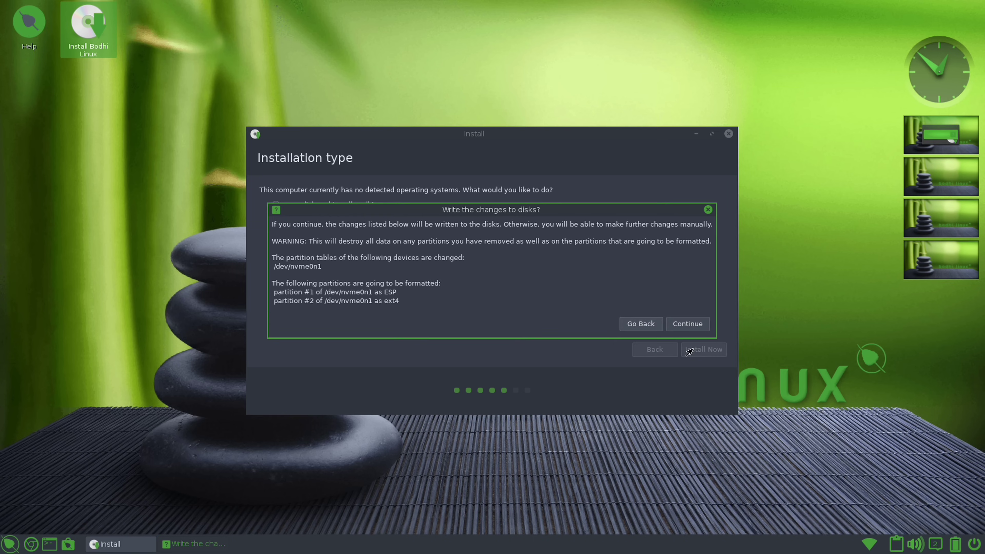
pyautogui.click(687, 322)
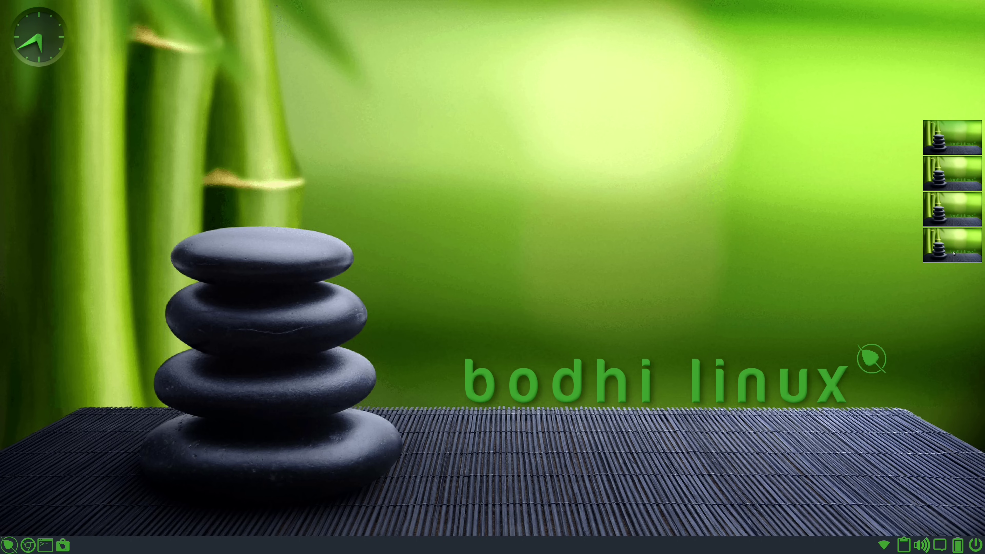
pyautogui.click(5, 547)
pyautogui.moveTo(87, 452)
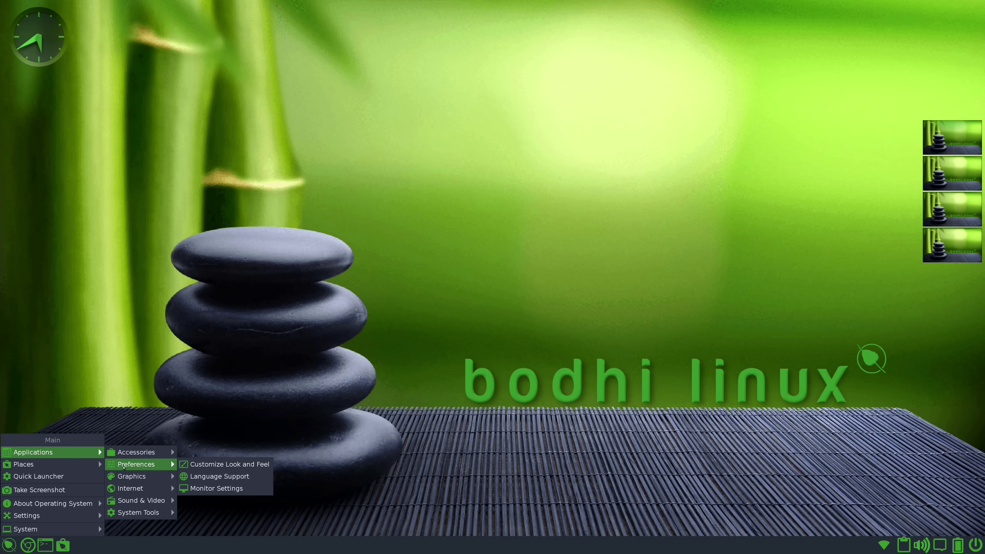
pyautogui.moveTo(125, 486)
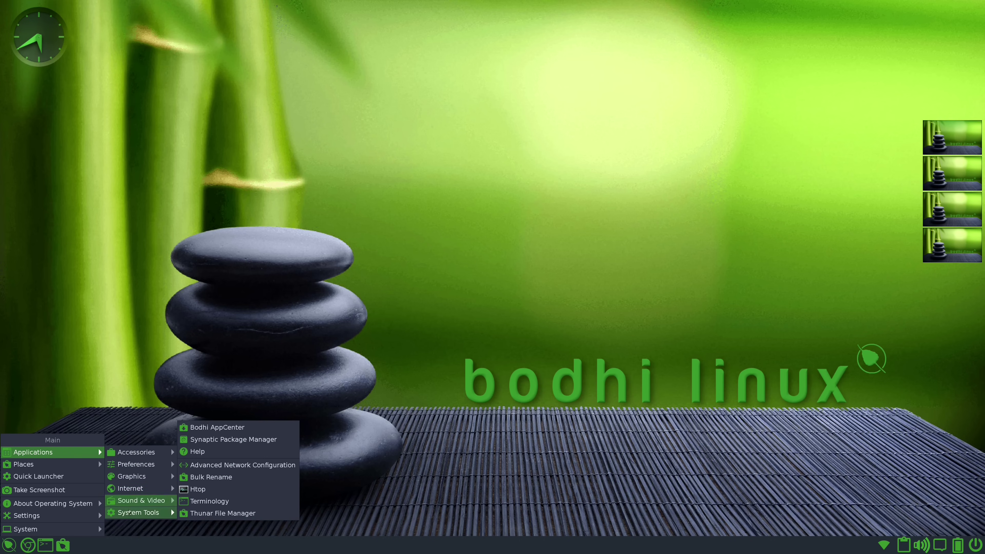
pyautogui.moveTo(129, 505)
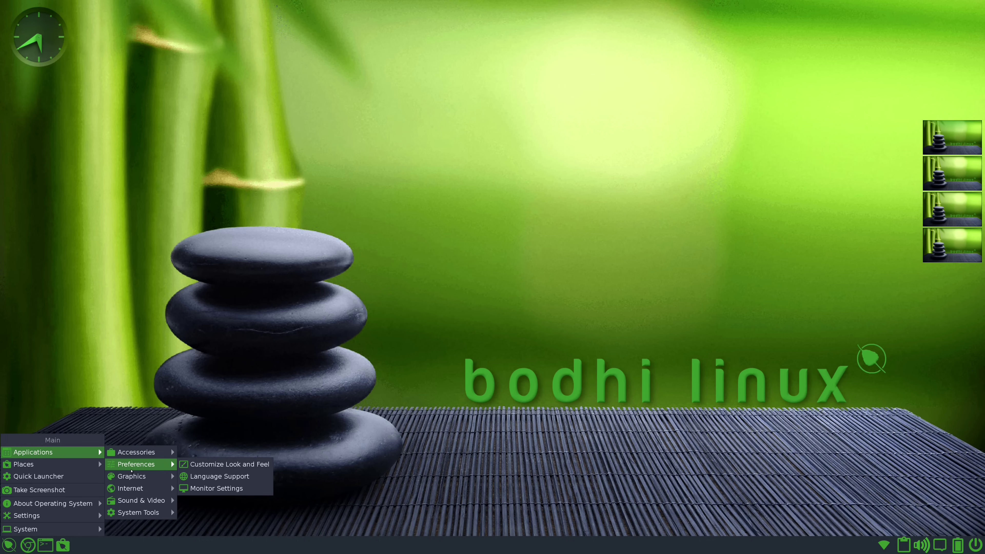
pyautogui.click(393, 434)
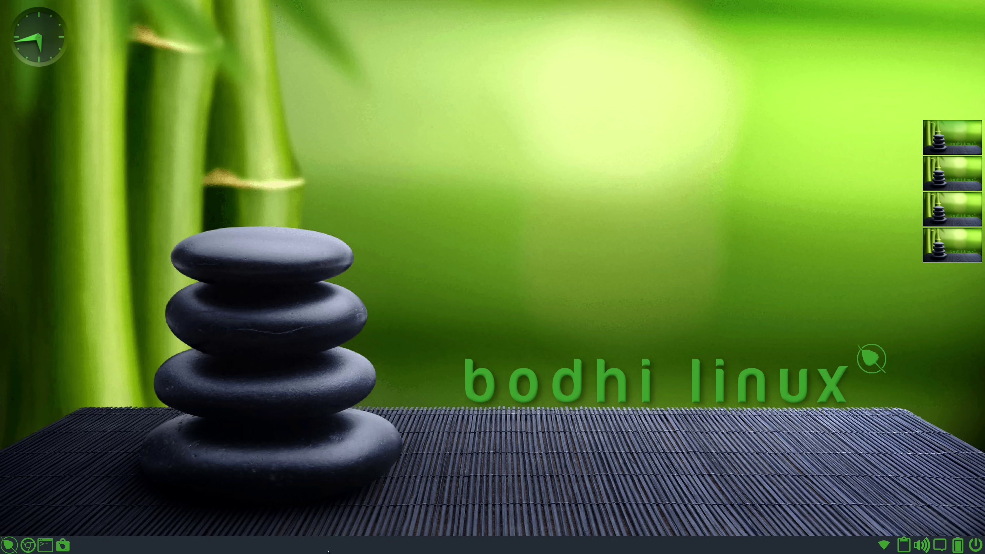
pyautogui.click(10, 550)
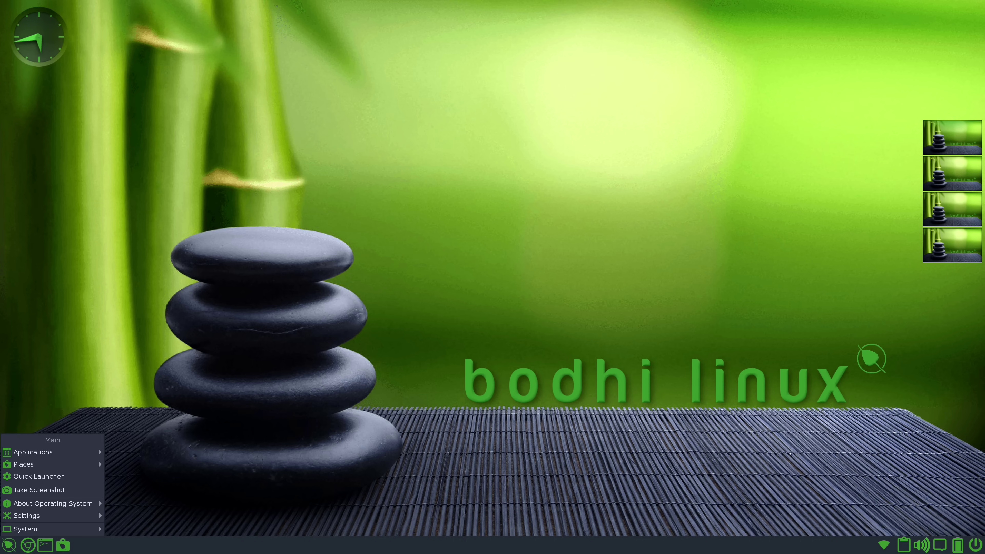
pyautogui.press('Escape')
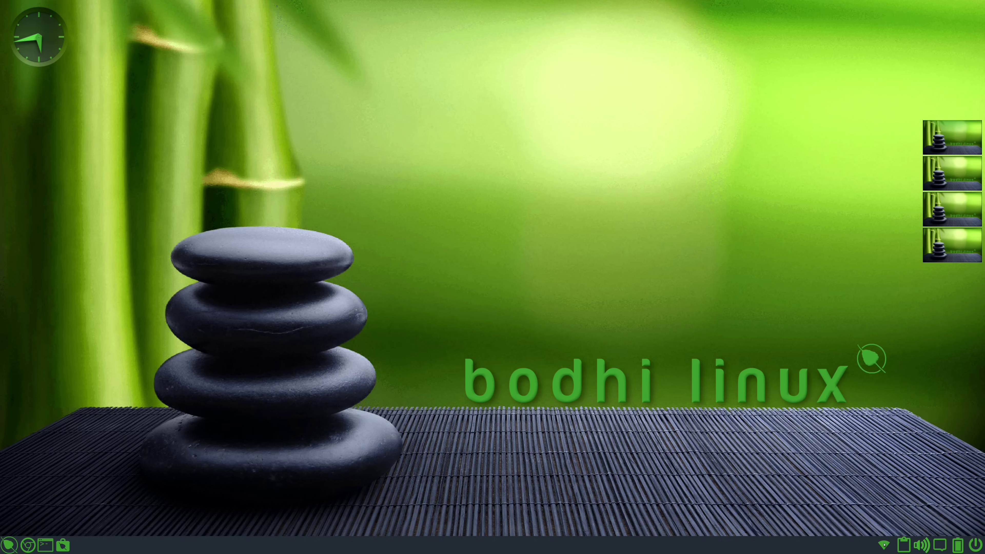
pyautogui.click(883, 545)
pyautogui.click(884, 545)
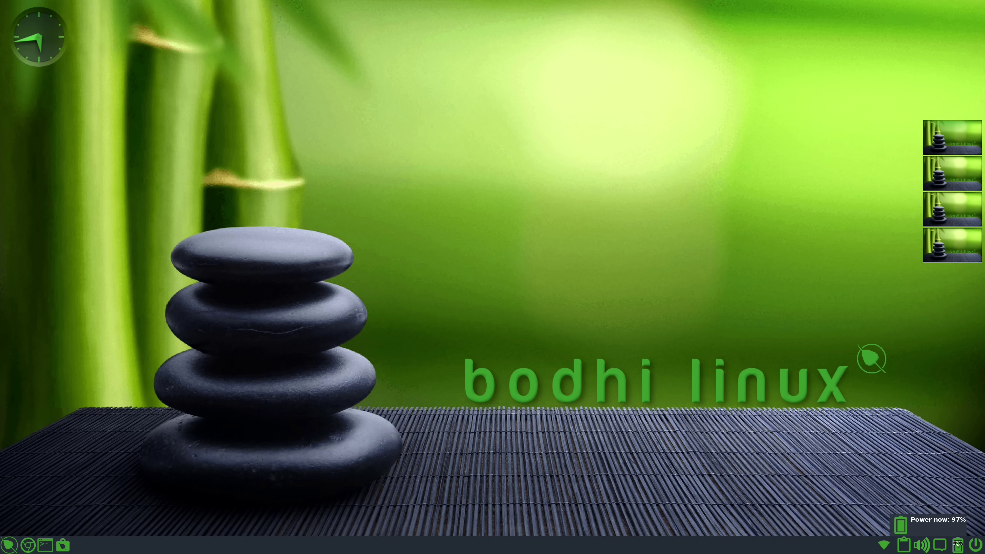
pyautogui.click(940, 544)
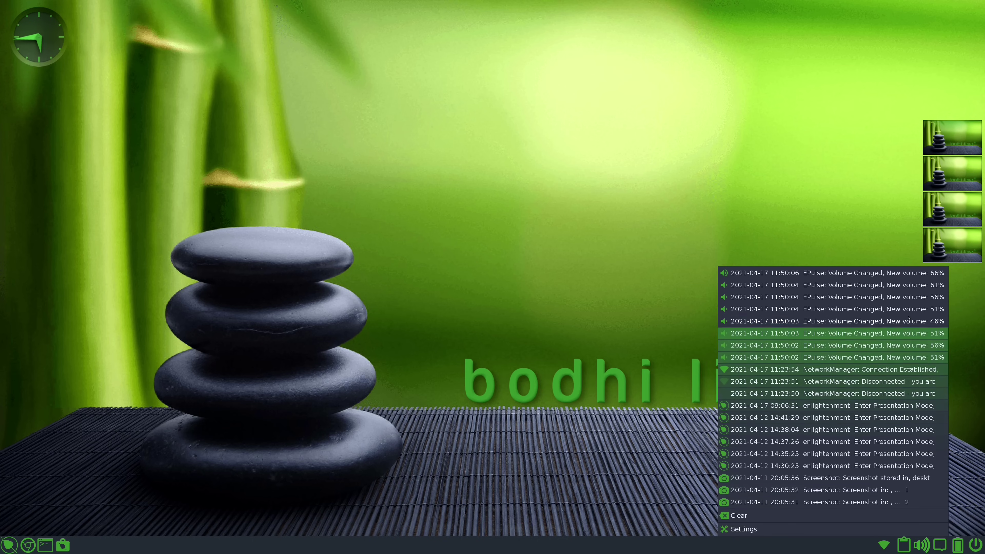
pyautogui.click(914, 156)
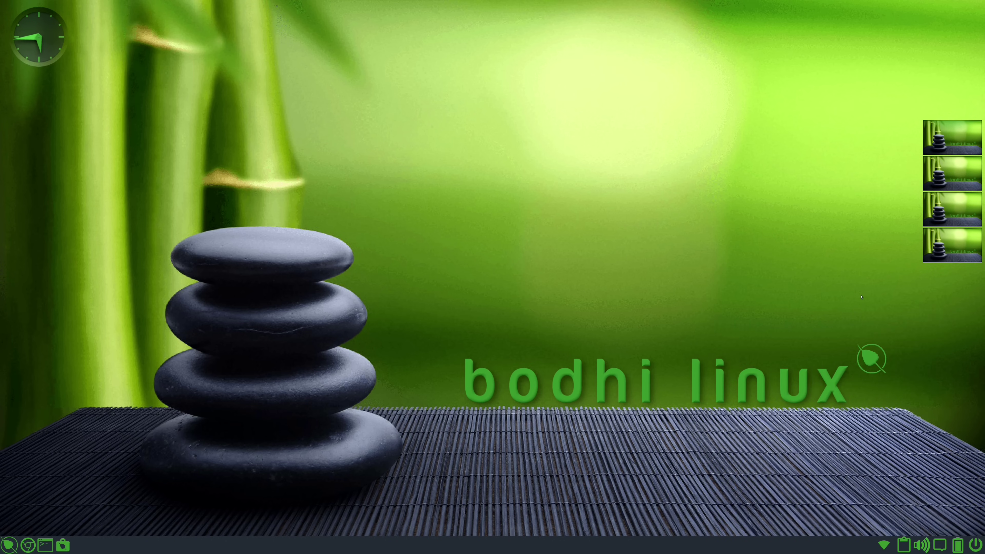
# Step: Open the file manager on the home folder, centre it, and roll it up to its title bar
pyautogui.click(63, 545)
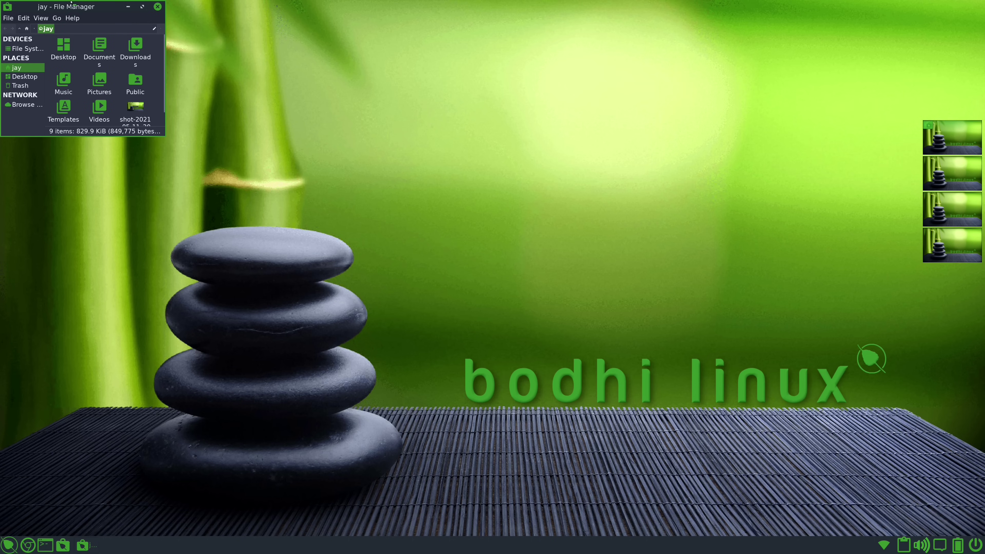
pyautogui.moveTo(134, 41); pyautogui.dragTo(343, 174)
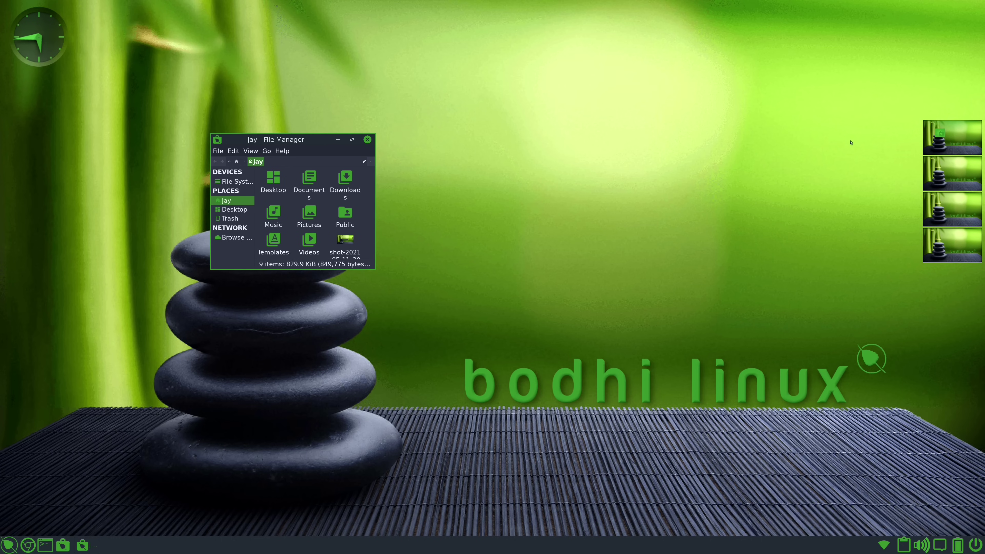
pyautogui.click(946, 171)
pyautogui.click(940, 143)
pyautogui.doubleClick(313, 141)
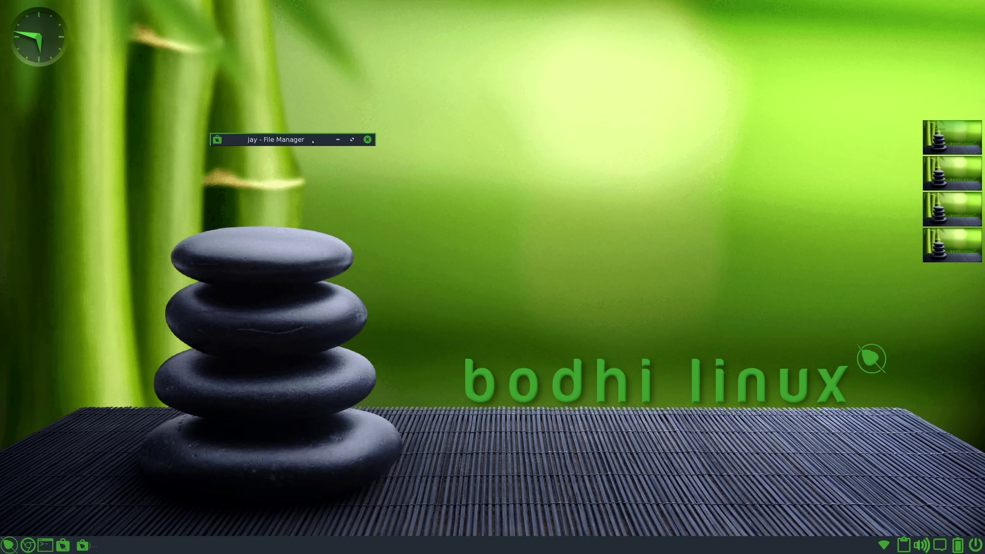
# Step: Unroll the file manager window to full size, then roll it up again
pyautogui.click(337, 139)
pyautogui.doubleClick(292, 140)
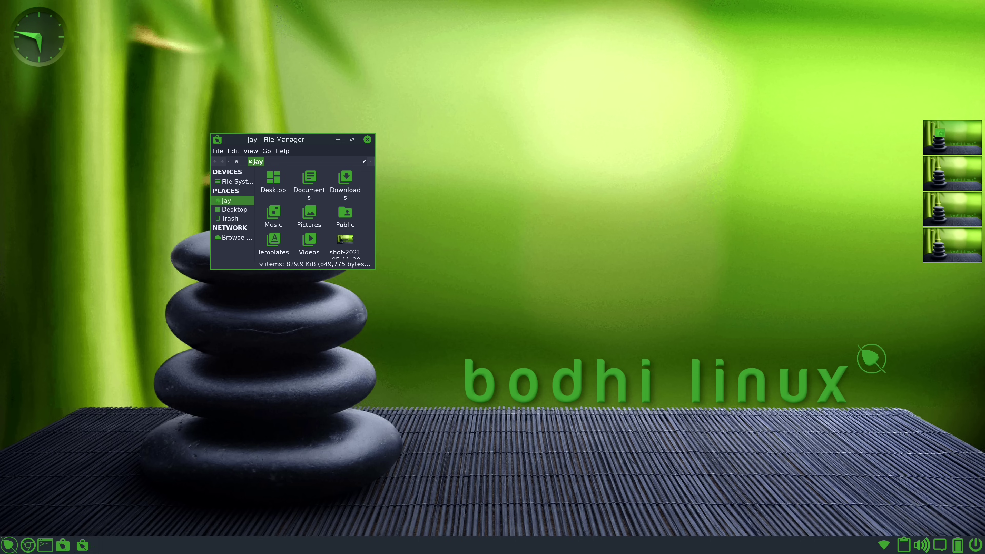
pyautogui.doubleClick(291, 140)
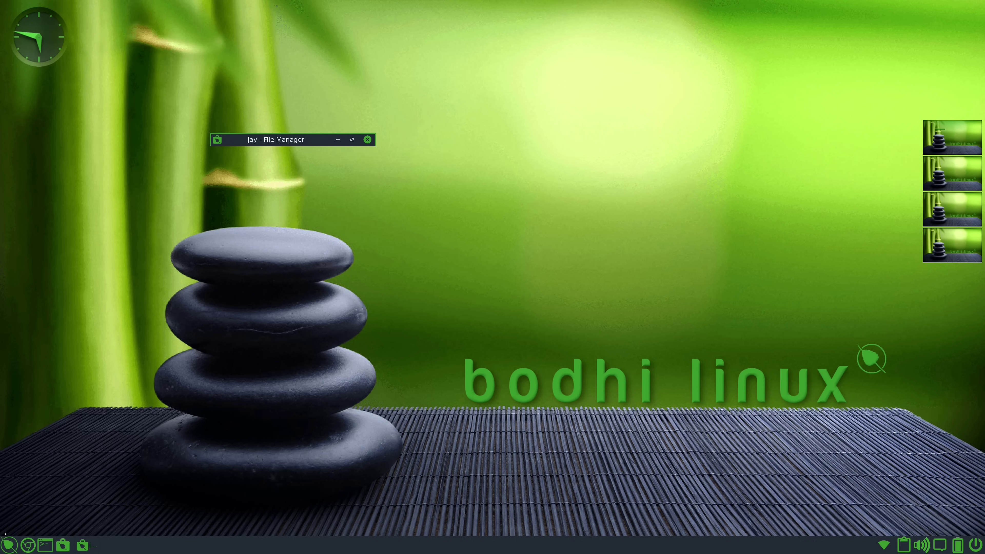
# Step: Open a Terminology window, roll it up, and place it below the file manager
pyautogui.click(45, 544)
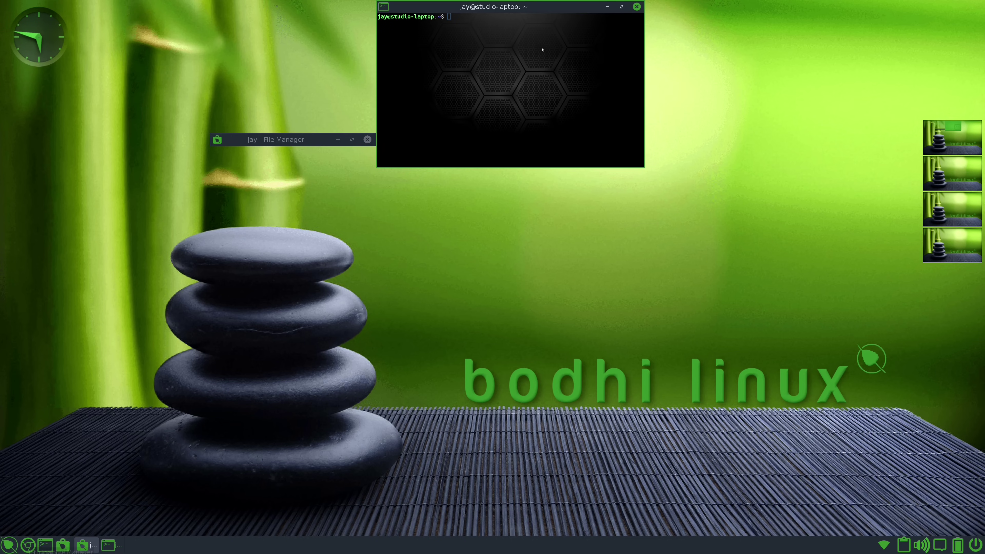
pyautogui.doubleClick(549, 8)
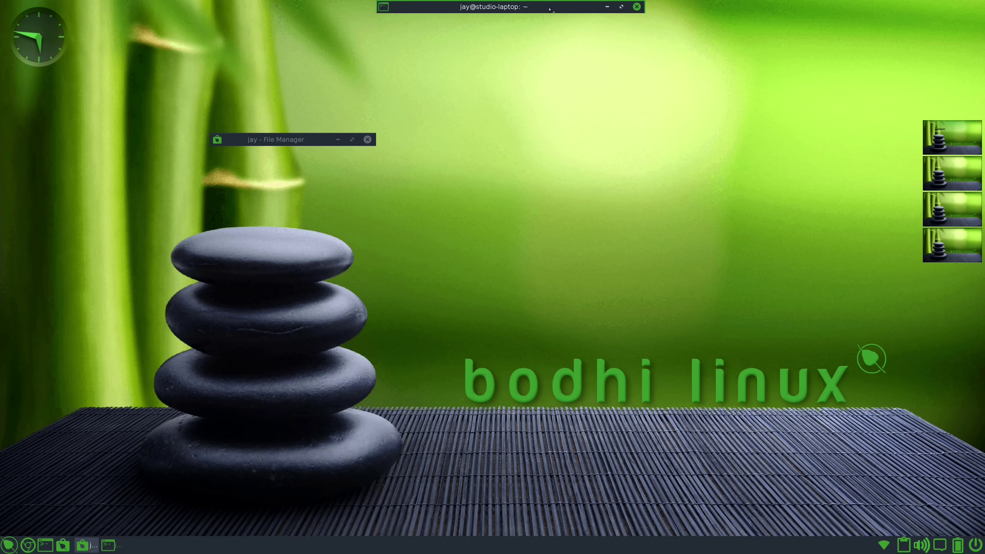
pyautogui.moveTo(549, 8); pyautogui.dragTo(464, 171)
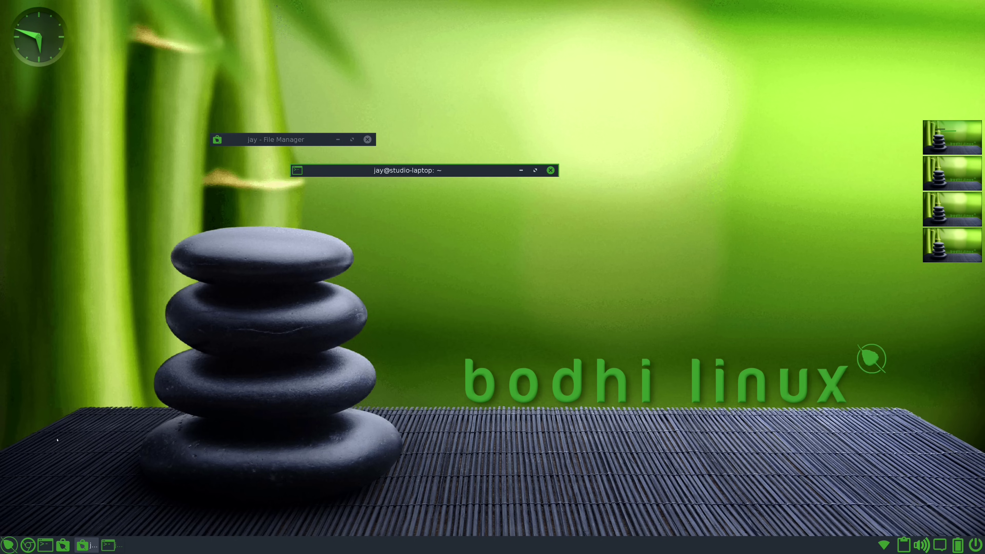
pyautogui.click(9, 544)
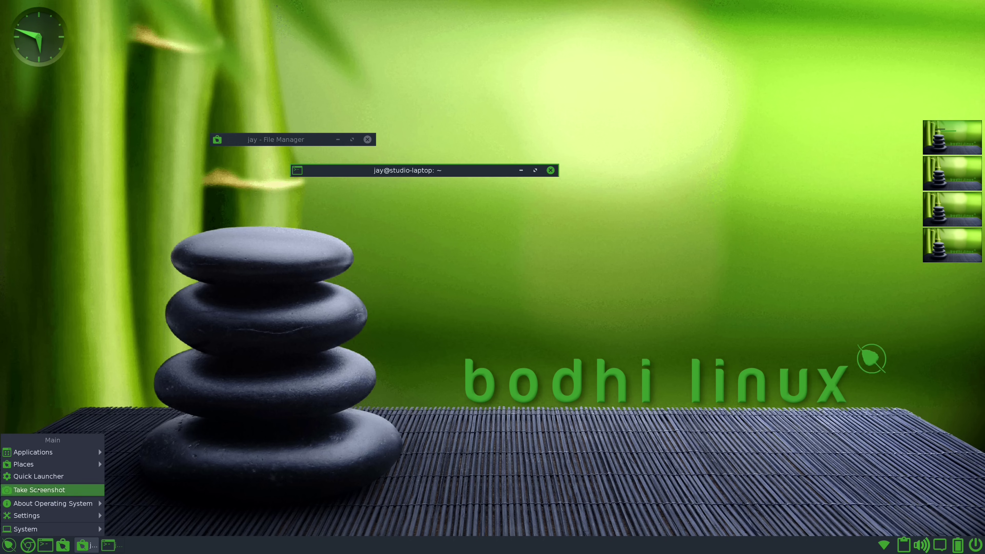
# Step: Launch Chromium from Applications > Internet to show the Bodhi Basics welcome page
pyautogui.moveTo(54, 452)
pyautogui.moveTo(139, 489)
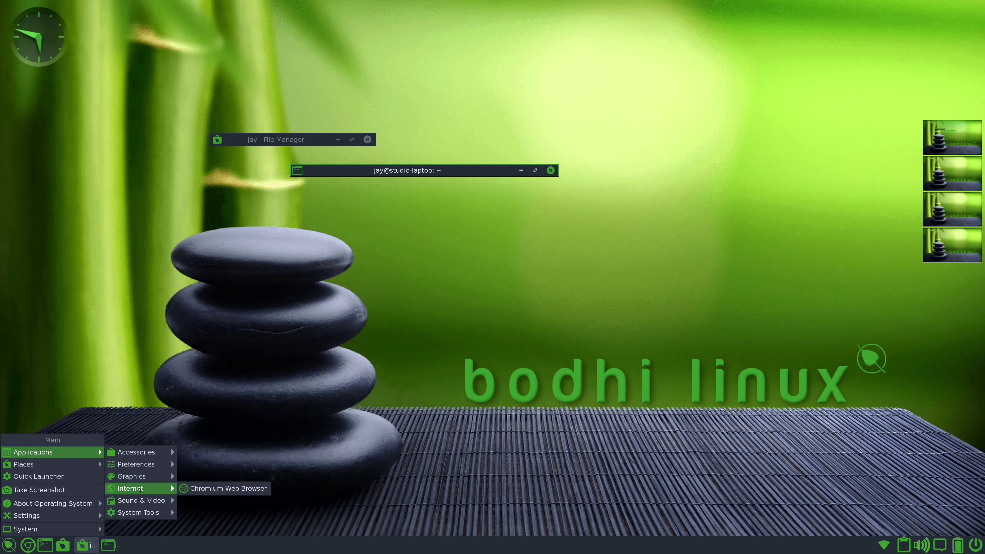
pyautogui.click(186, 489)
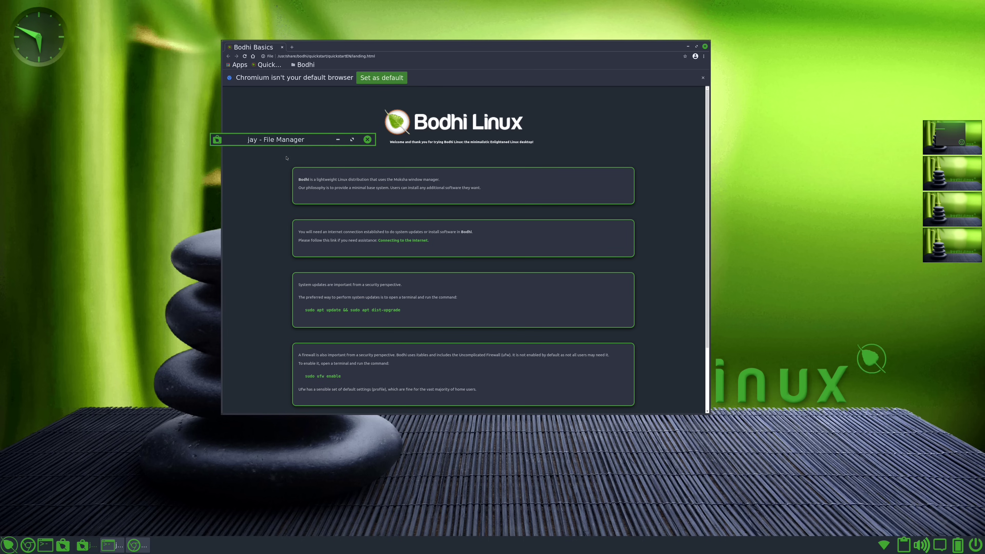
# Step: Unroll the file manager, minimise Chromium, and move the file manager to the screen top
pyautogui.doubleClick(298, 139)
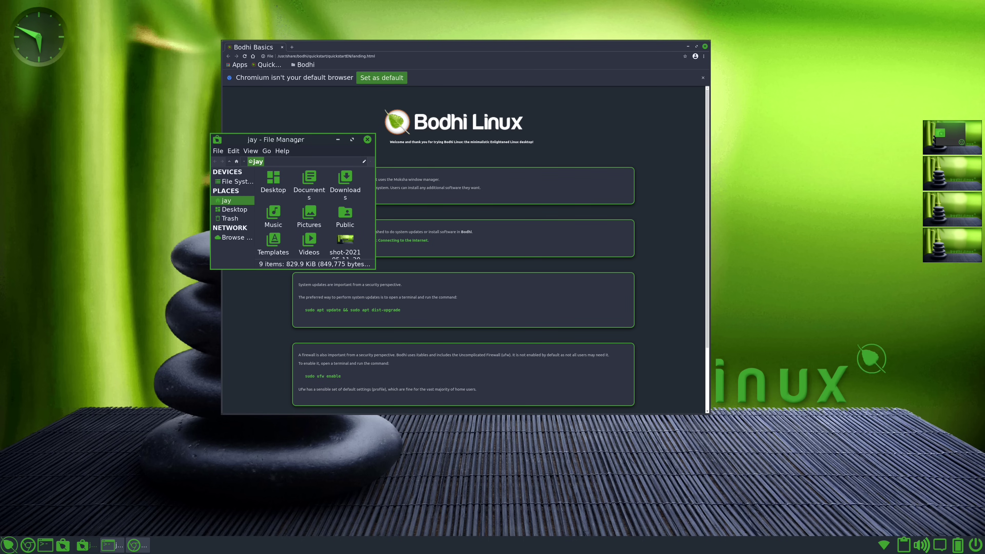
pyautogui.click(687, 45)
pyautogui.moveTo(346, 151)
pyautogui.mouseDown()
pyautogui.moveTo(446, 25)
pyautogui.moveTo(460, 29)
pyautogui.mouseUp()
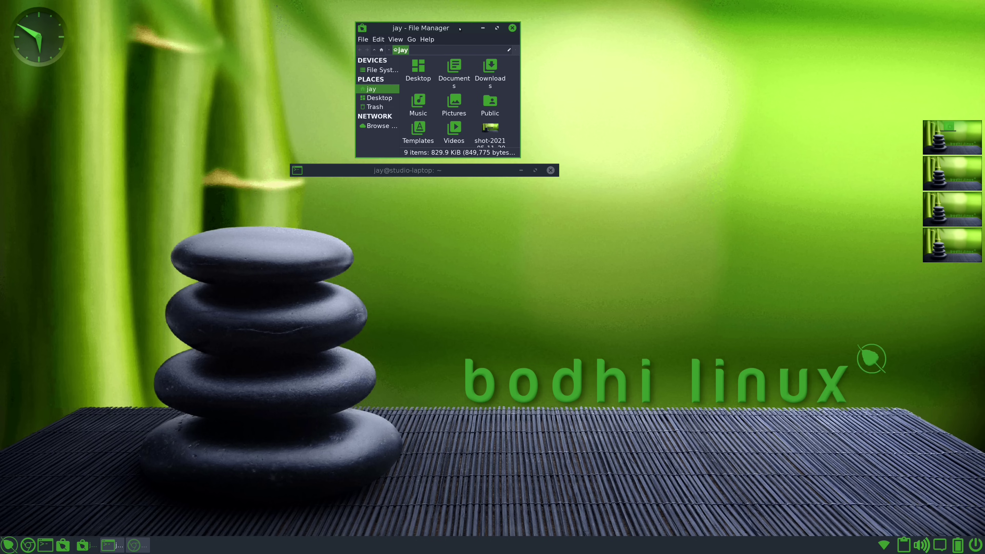
# Step: Unroll the terminal, split it horizontally, then split the top pane vertically
pyautogui.click(401, 173)
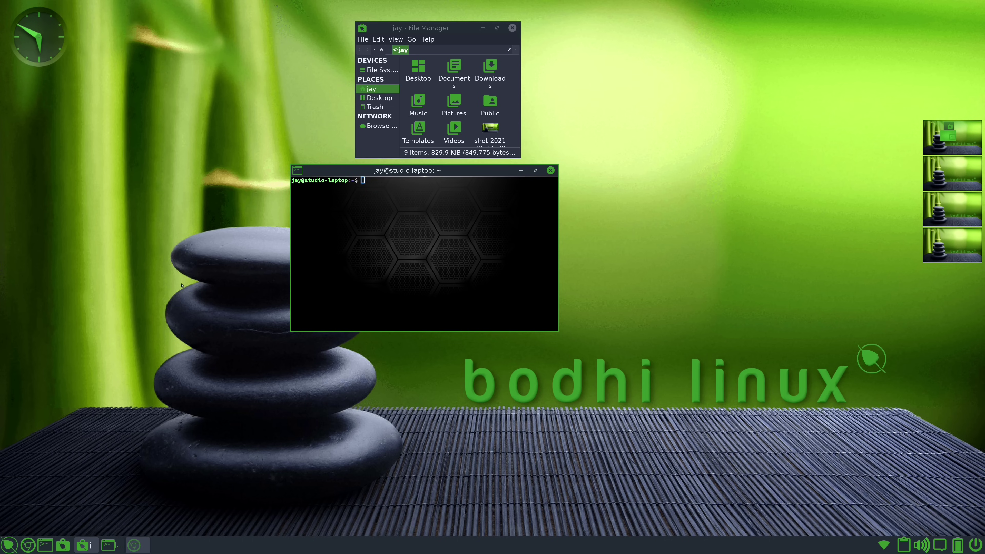
pyautogui.rightClick(509, 218)
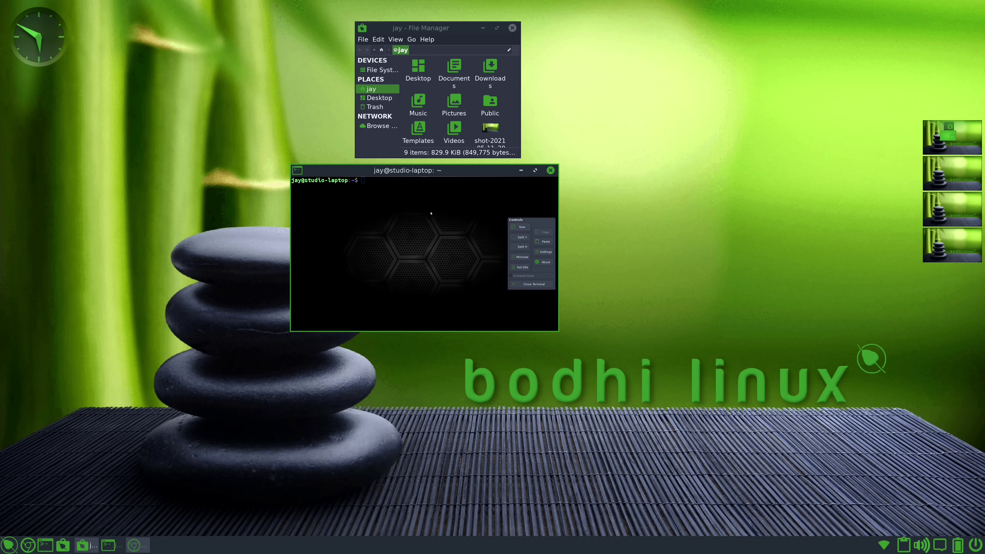
pyautogui.click(519, 248)
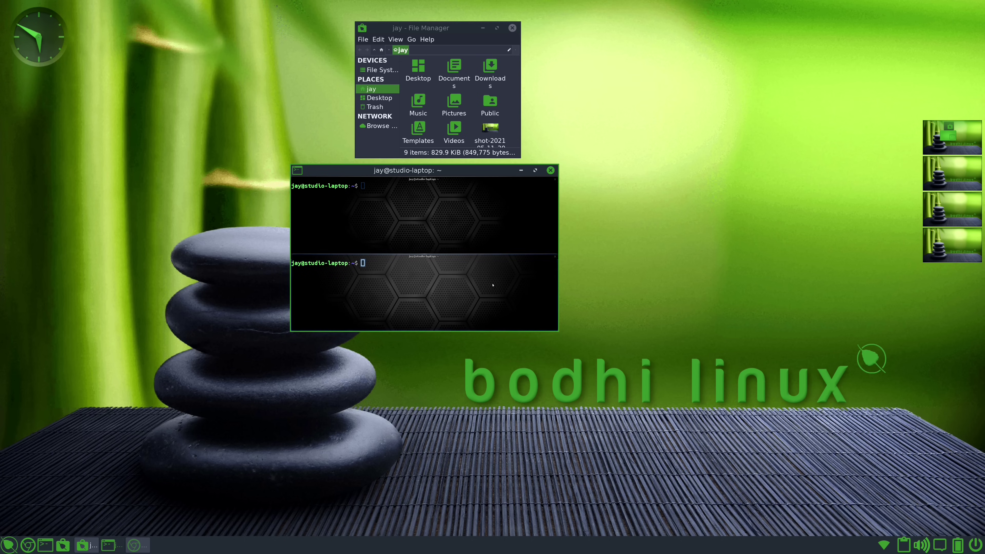
pyautogui.rightClick(509, 218)
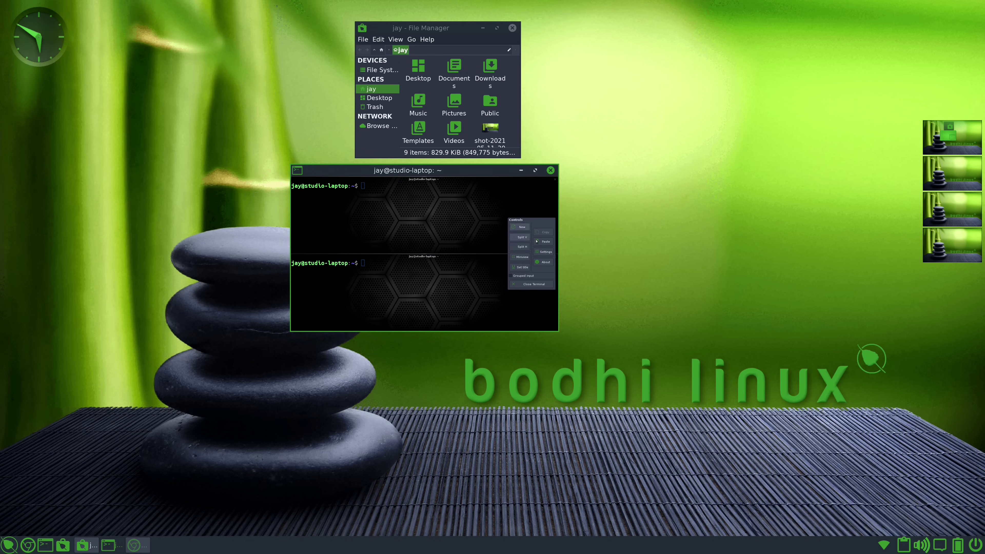
pyautogui.click(522, 240)
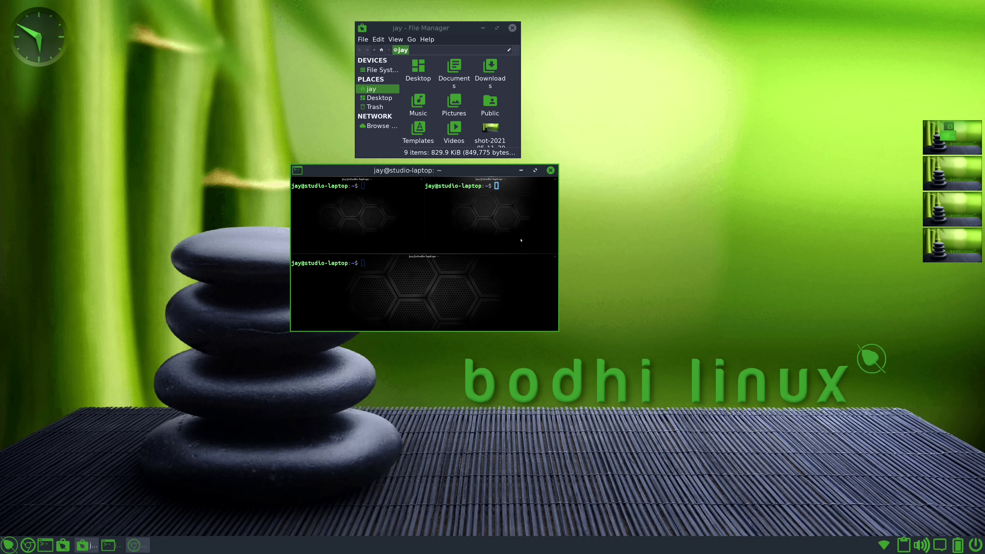
pyautogui.rightClick(504, 230)
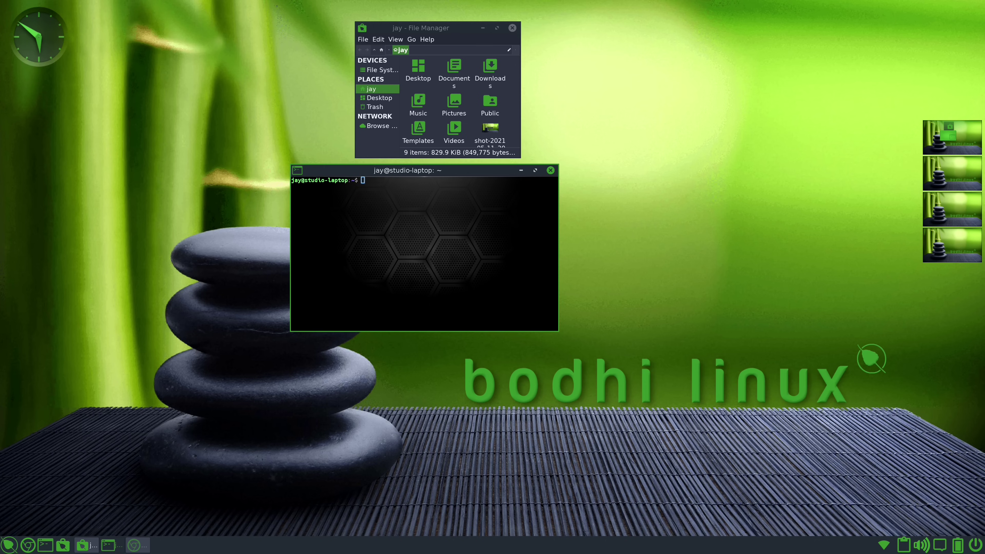
# Step: Run cat /etc/os-release and uname -r, showing Bodhi 6.0.0 and kernel 5.8.0-53-generic
pyautogui.write('cat /etc/os-release')
pyautogui.press('Return')
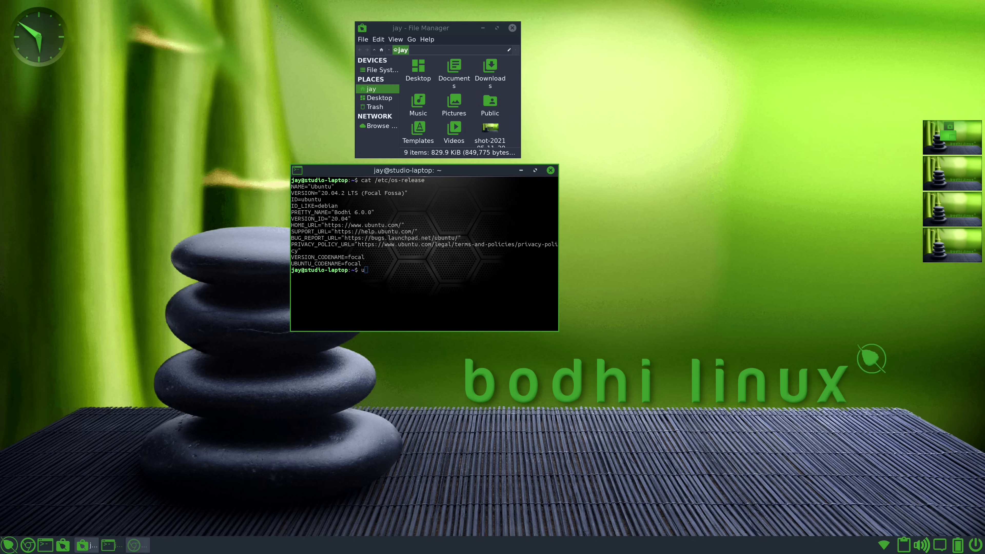
pyautogui.write('uname -r')
pyautogui.press('Return')
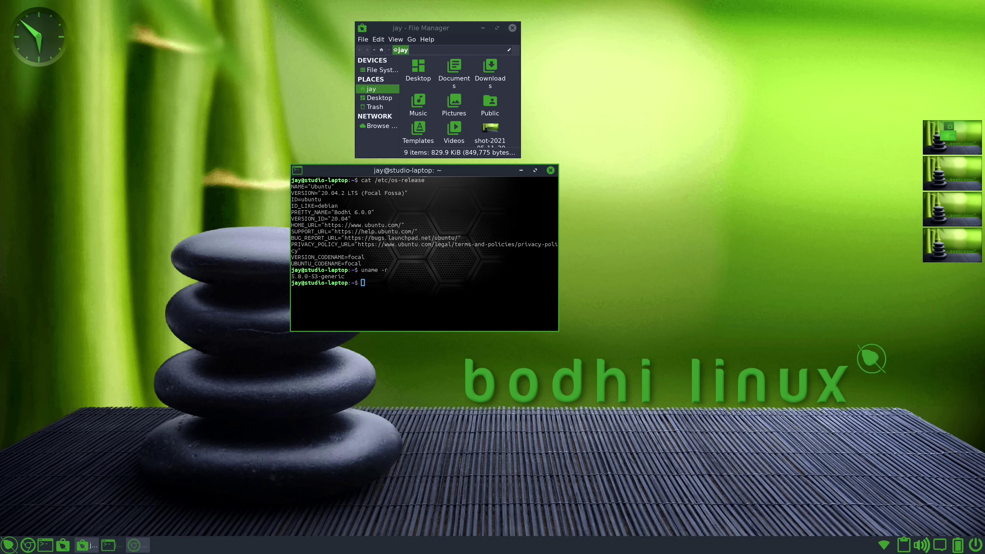
# Step: Restore and close the Bodhi Basics browser window, then close the file manager
pyautogui.click(140, 544)
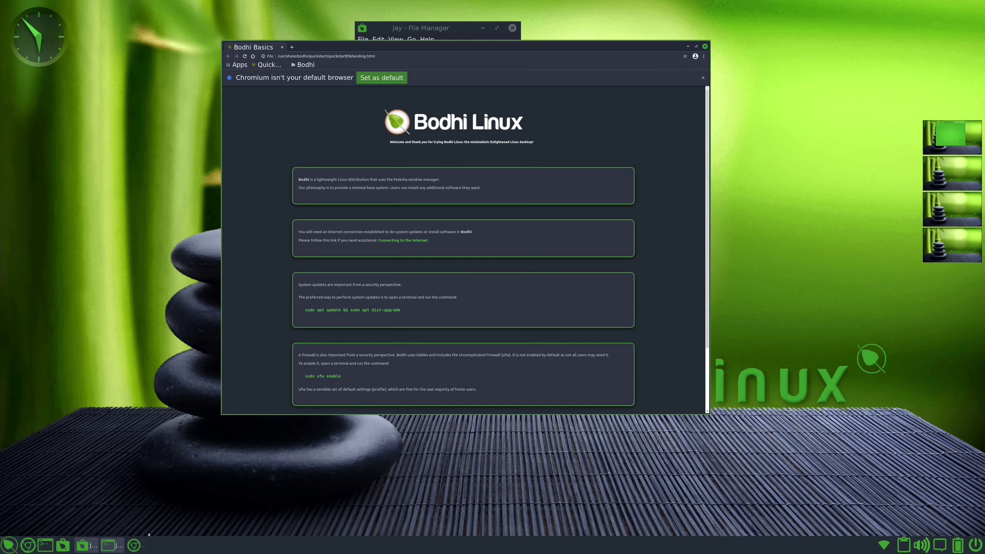
pyautogui.click(704, 46)
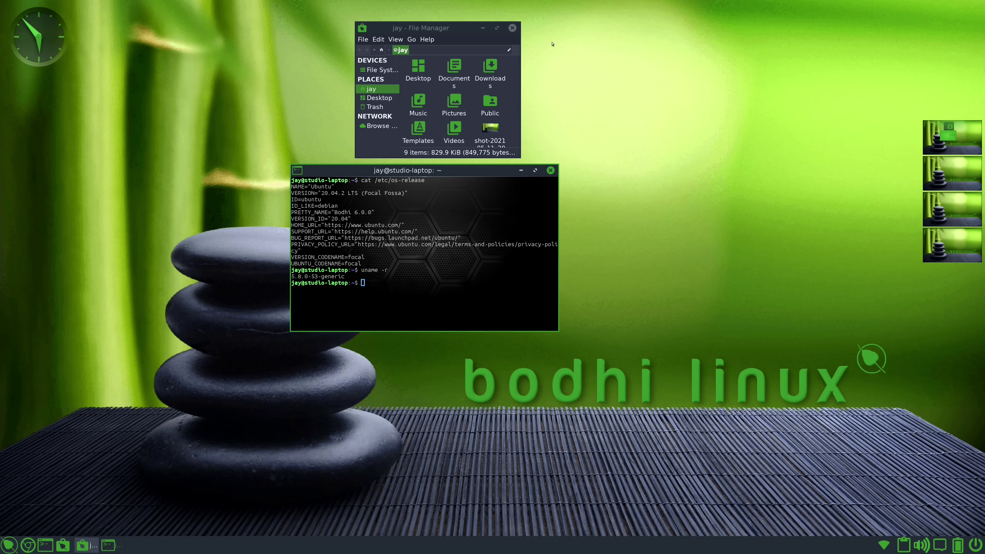
pyautogui.click(512, 28)
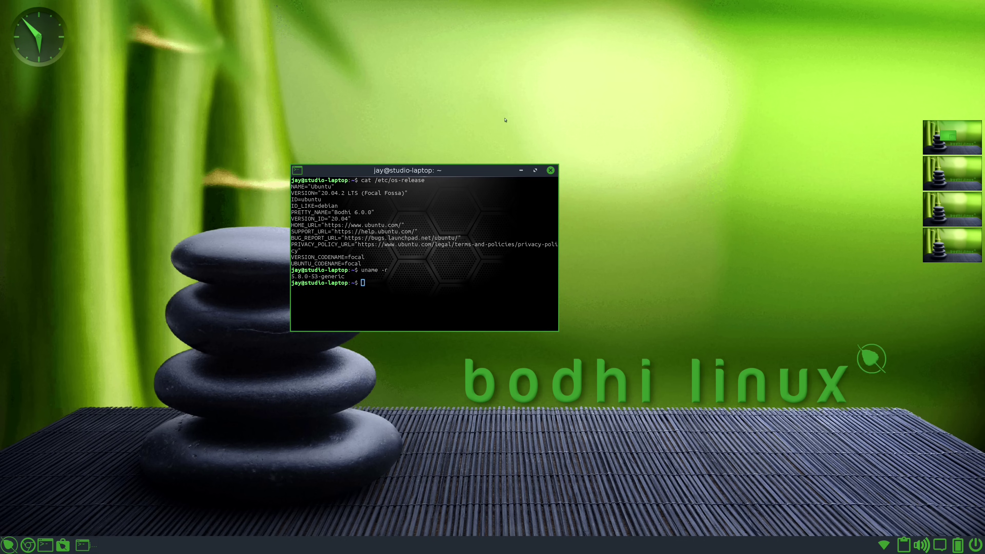
# Step: Clear the terminal and run free -m, showing 31609 MB total memory
pyautogui.hotkey('ctrl', 'l')
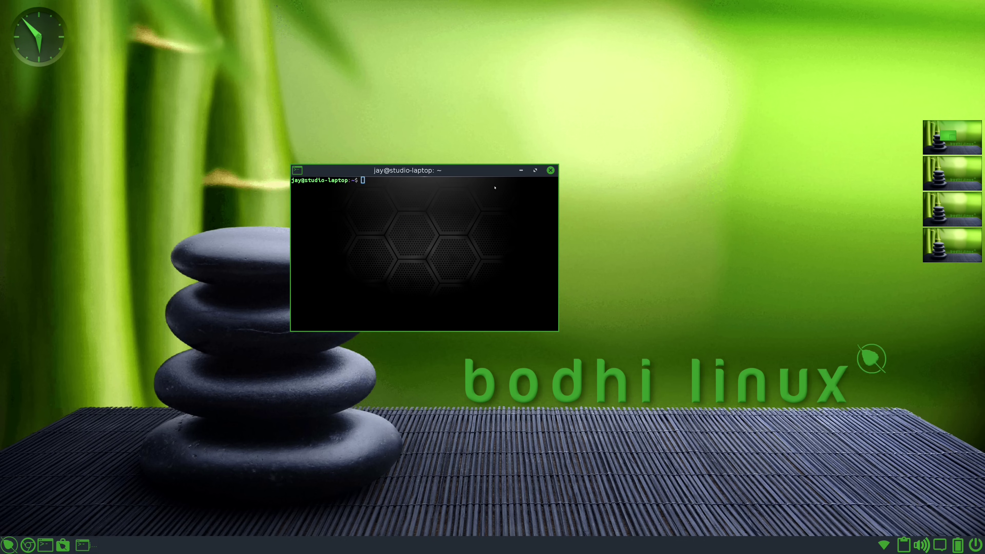
pyautogui.write('free -m')
pyautogui.press('Return')
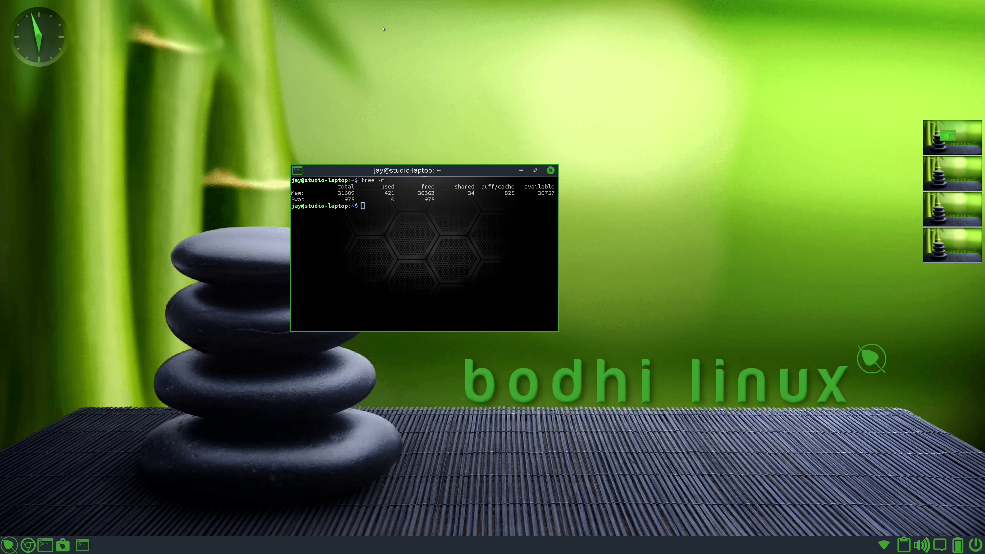
# Step: Open the Settings Panel's Scaling dialog on the Look tab, then move the terminal up-right
pyautogui.press('super')
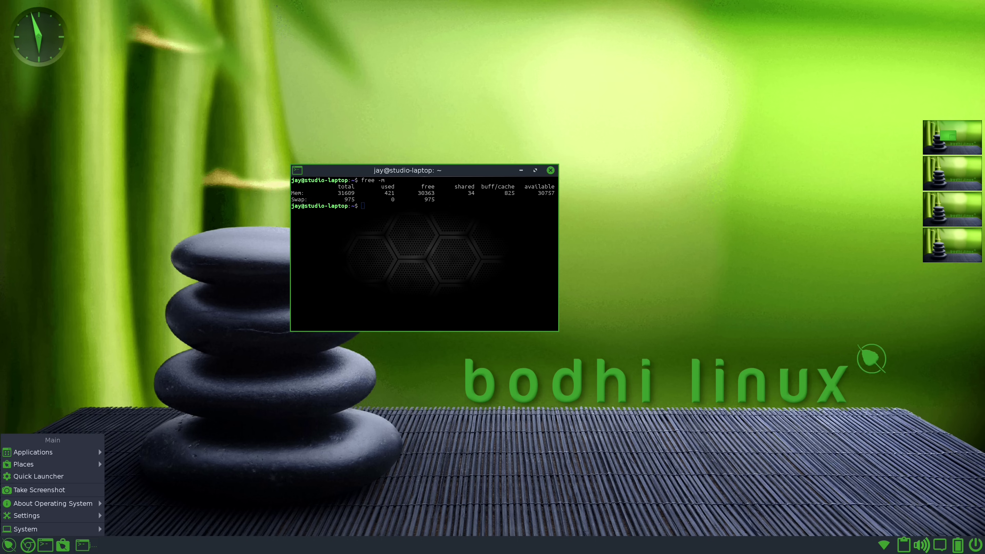
pyautogui.moveTo(46, 519)
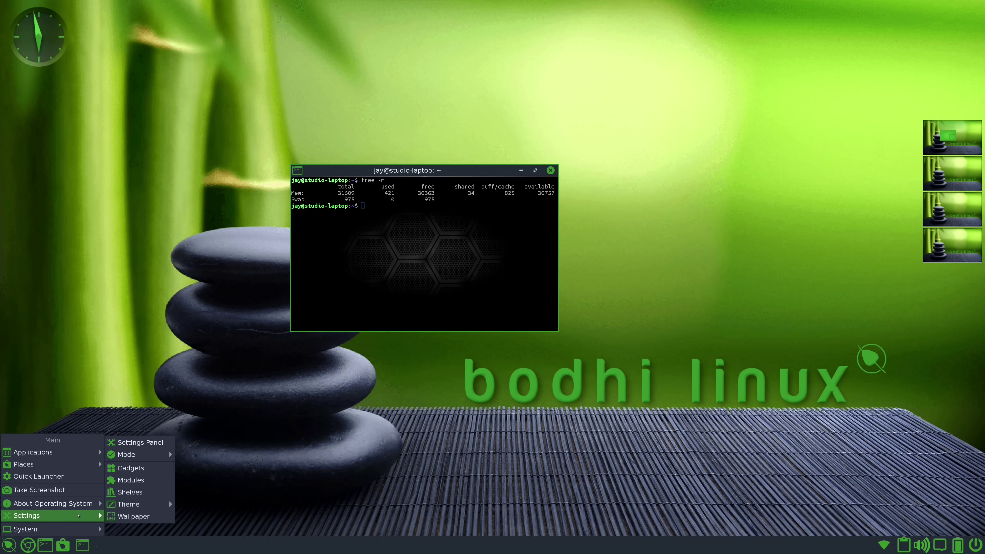
pyautogui.click(129, 442)
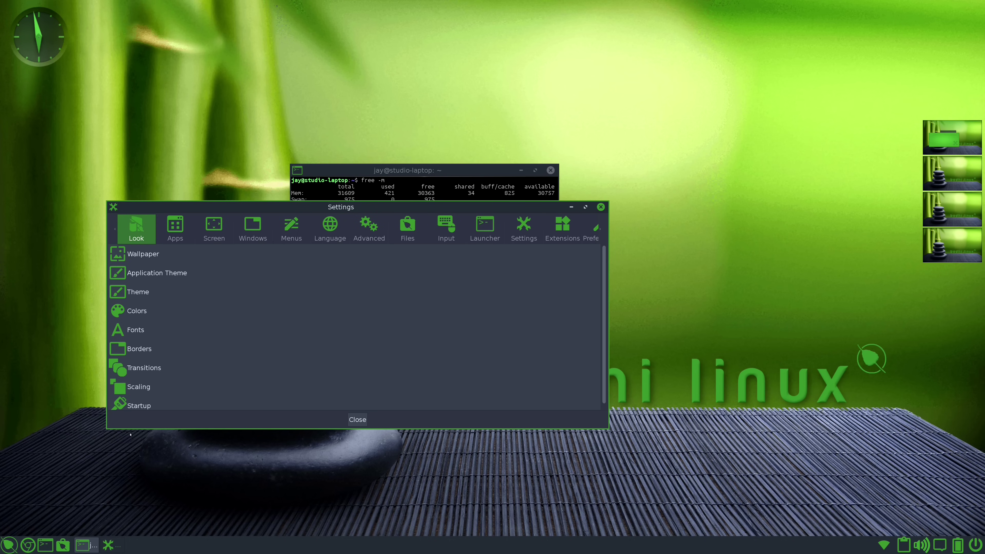
pyautogui.click(178, 385)
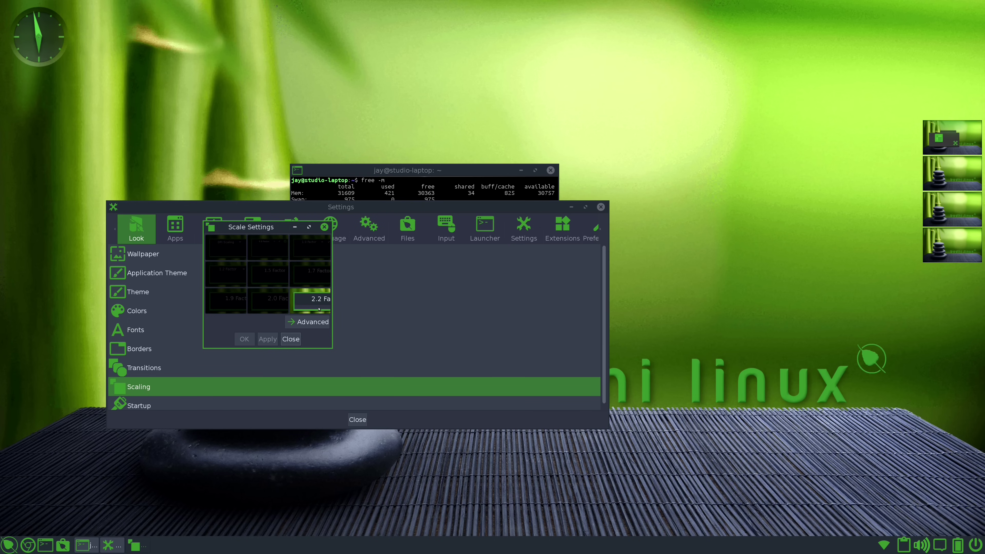
pyautogui.hotkey('alt', 'Tab')
pyautogui.moveTo(439, 245); pyautogui.dragTo(496, 128)
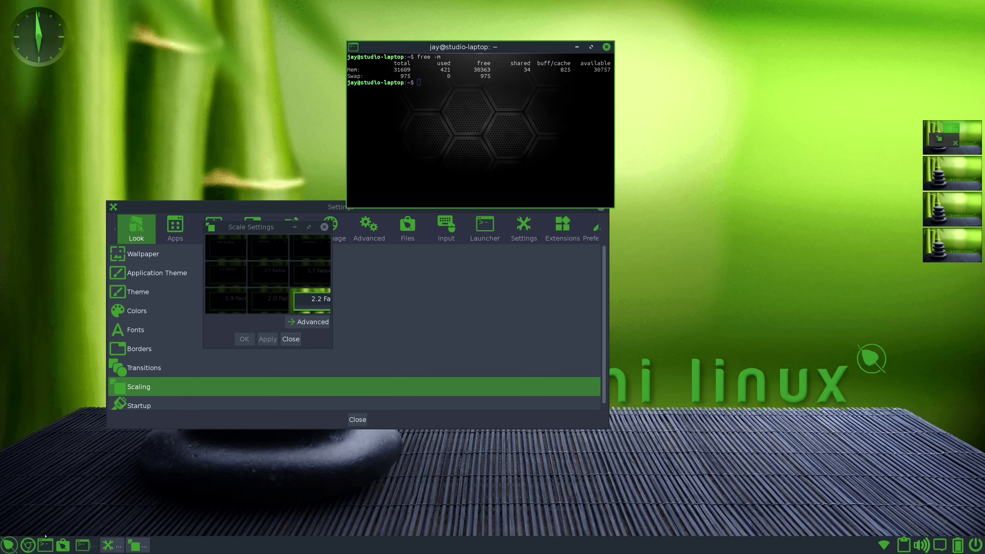
# Step: Open a new file manager window on the home folder and move it right of the desktop clock
pyautogui.click(63, 545)
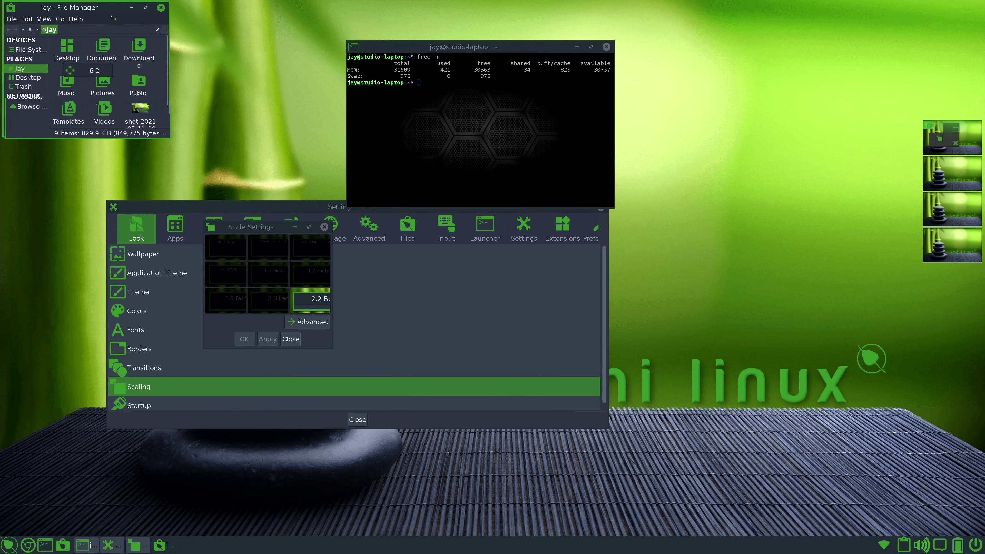
pyautogui.moveTo(113, 19); pyautogui.dragTo(220, 53)
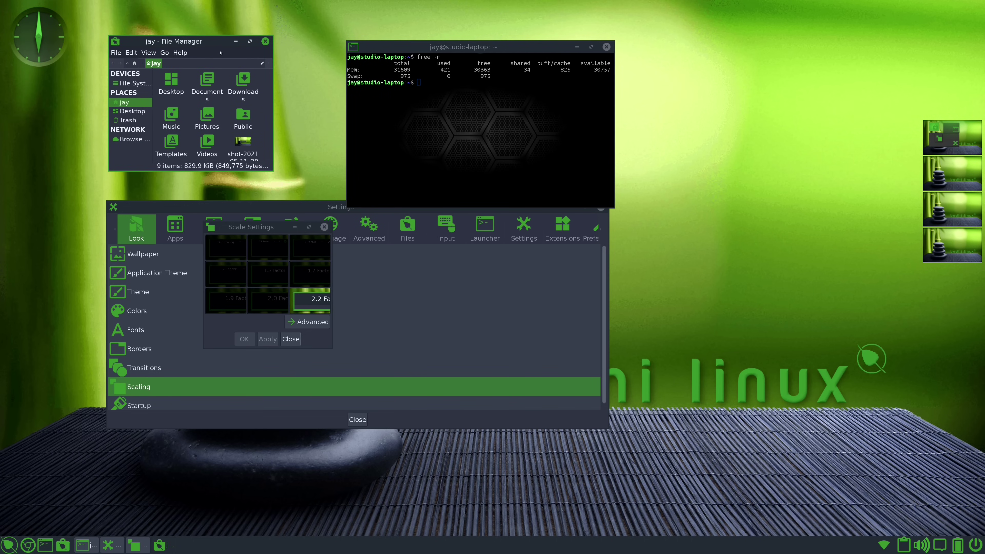